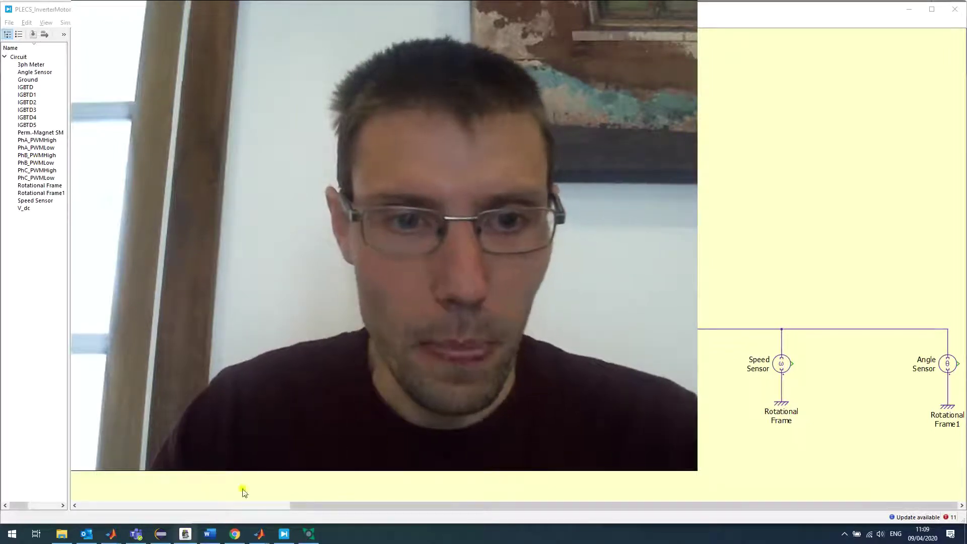
- Look at the captured PWM waveform in Saleae Logic and return to the inverter motor schematic
left_click_drag(696, 475, 292, 157)
left_click_drag(255, 128, 188, 125)
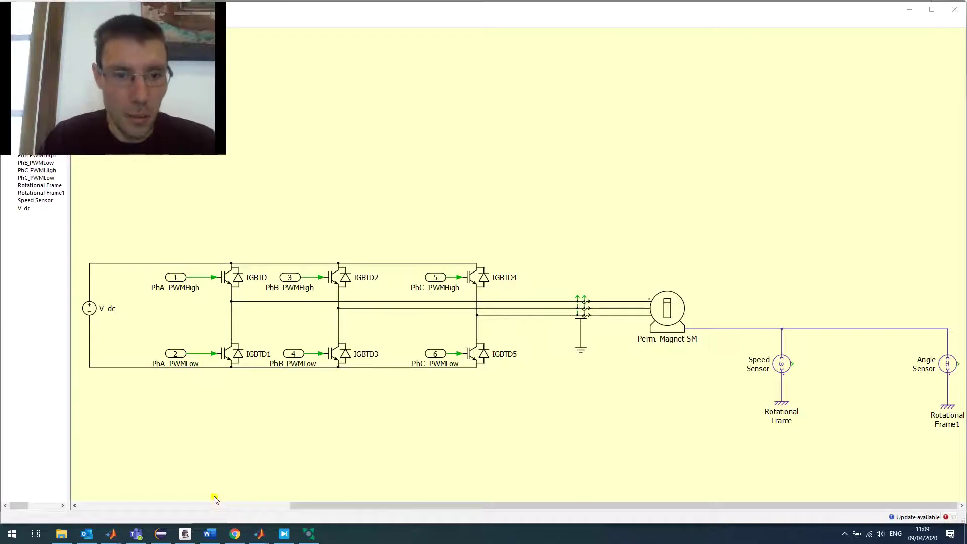
left_click(185, 534)
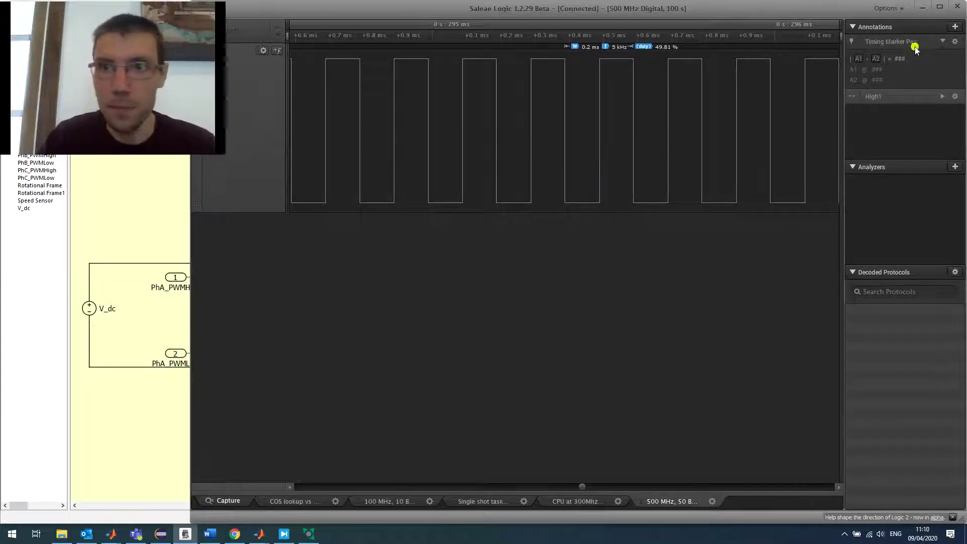
left_click(924, 7)
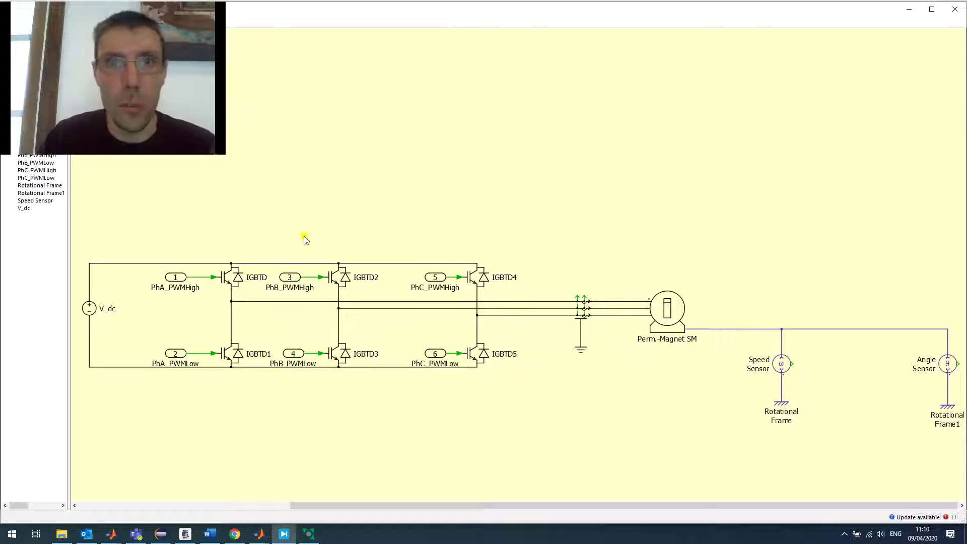
- Examine the inverter schematic: the permanent-magnet motor, the V_dc source, and the phase A IGBTs with their PWM inputs
left_click(667, 321)
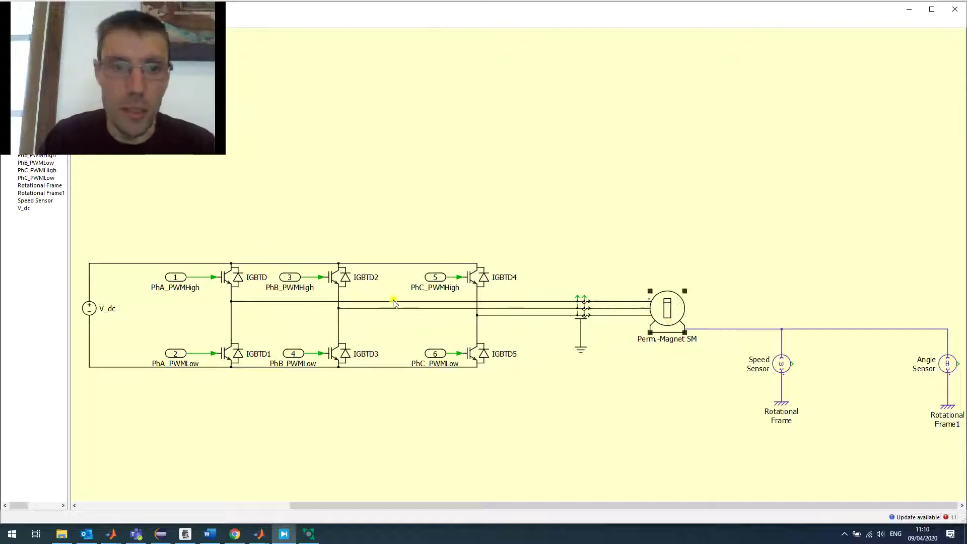
left_click(211, 220)
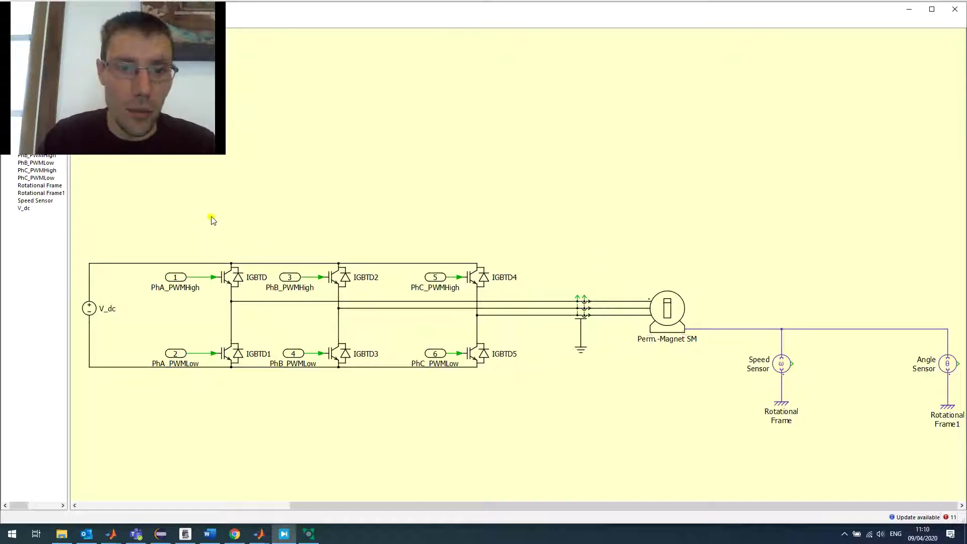
left_click(223, 264)
left_click(235, 239)
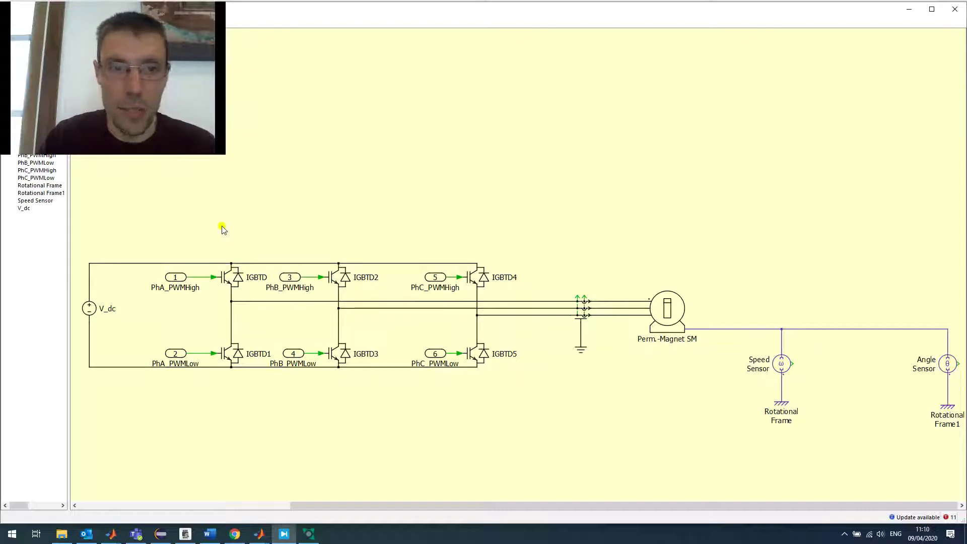
left_click(93, 308)
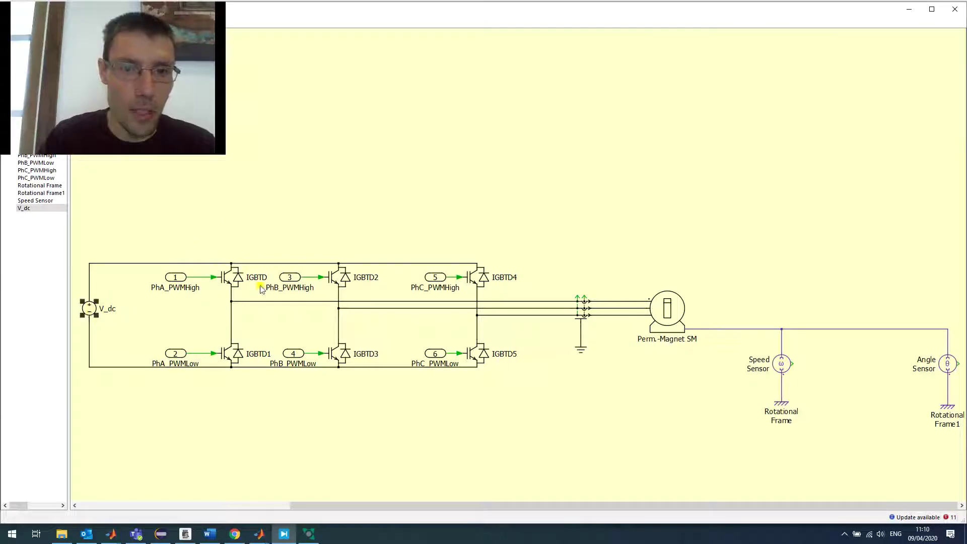
left_click(237, 278)
left_click(176, 277)
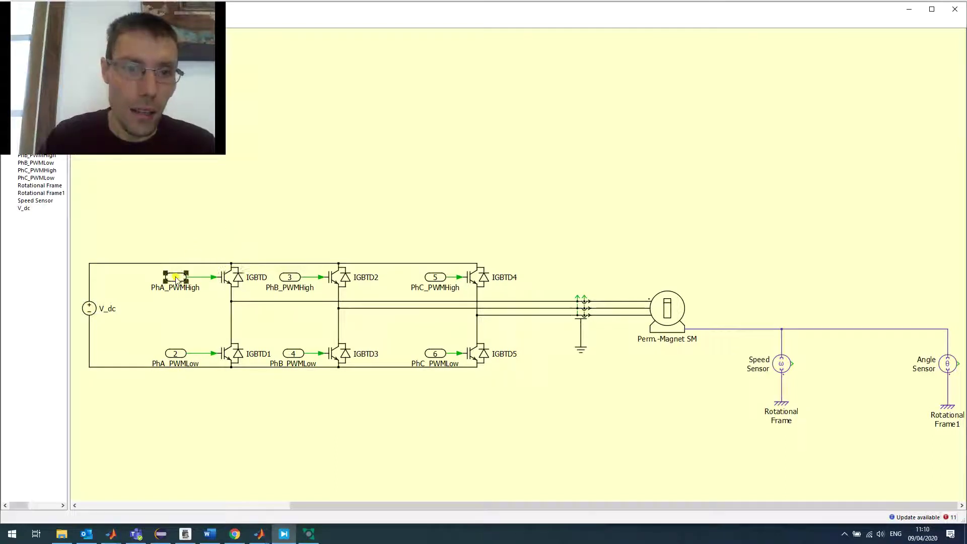
left_click(172, 346)
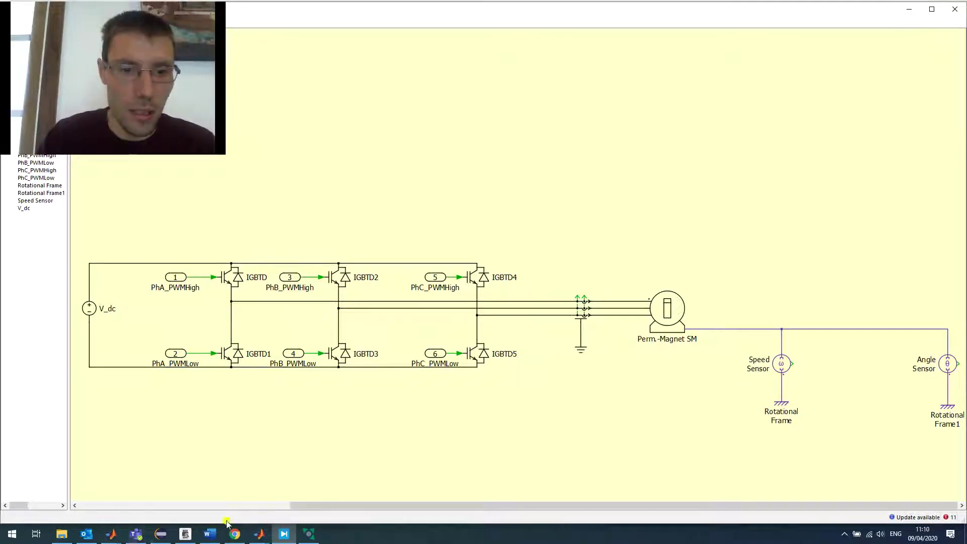
- Switch to the untitled Simulink model and paste the Initialise Generic Timer Module block into the init subsystem
mouse_move(112, 533)
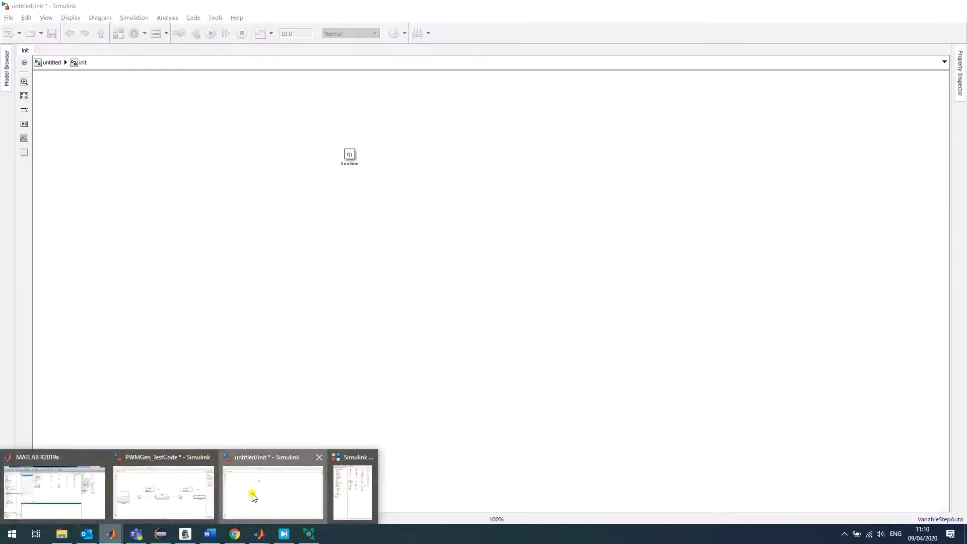
left_click(252, 494)
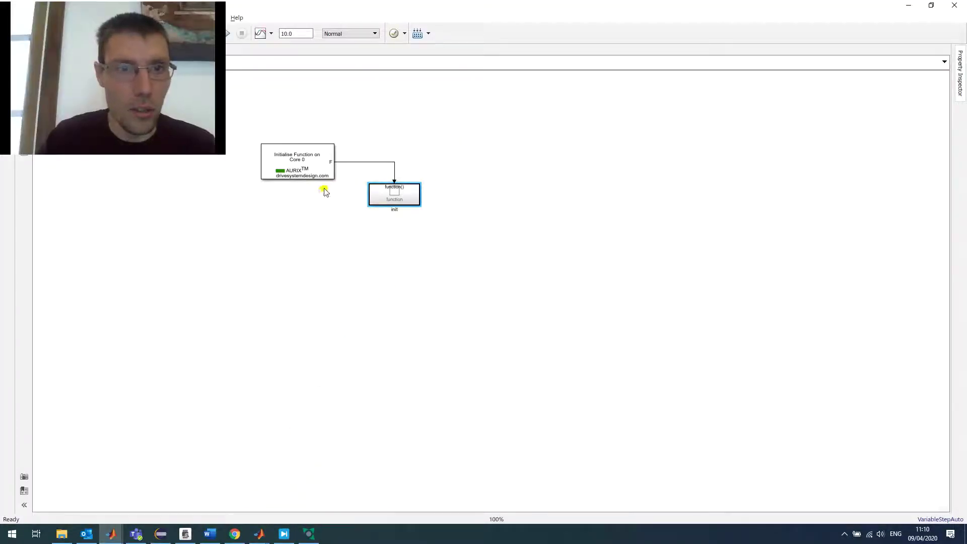
double_click(395, 200)
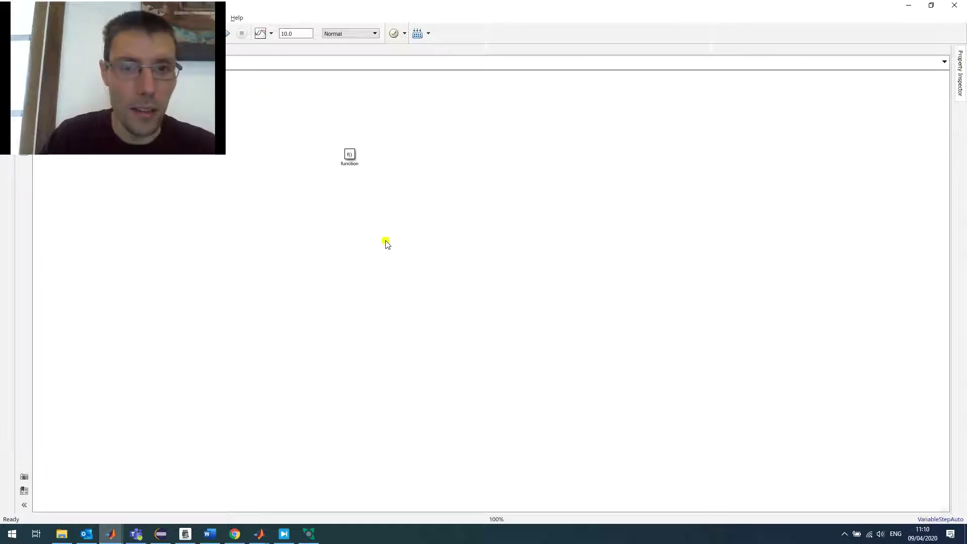
key("ctrl+v")
left_click(371, 255)
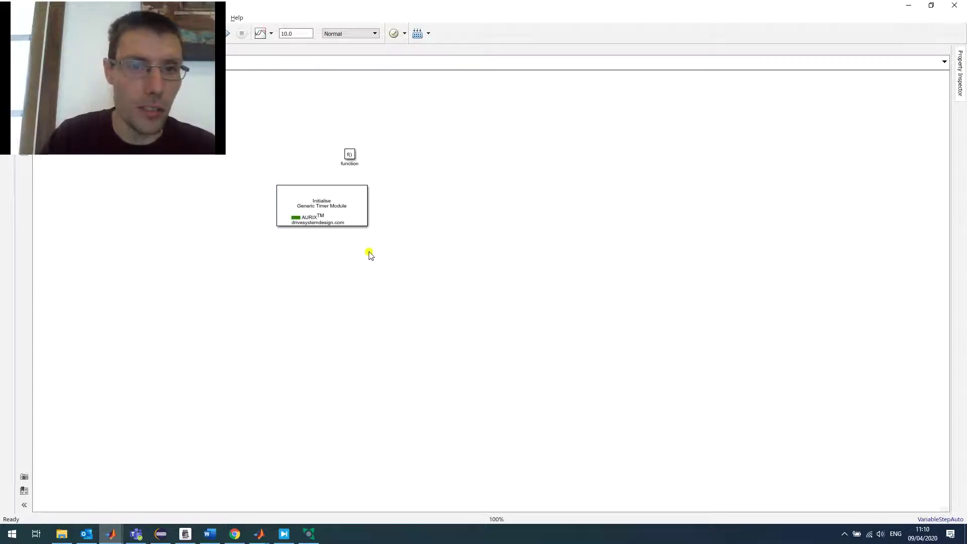
- Paste the Set PWM frequency block below the timer block, with a 5000 constant input and an output port on Max Count
key("ctrl+v")
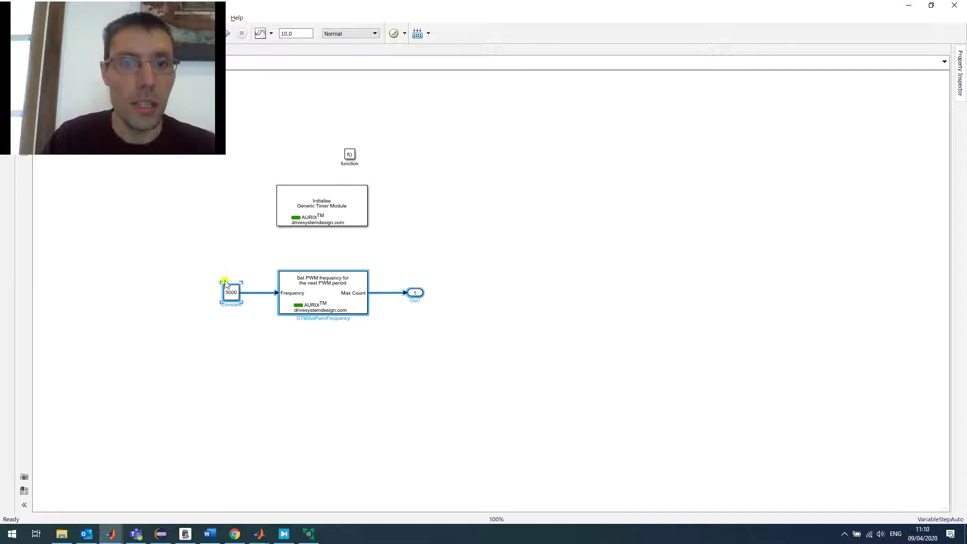
left_click(203, 268)
left_click_drag(200, 257, 370, 349)
left_click(370, 356)
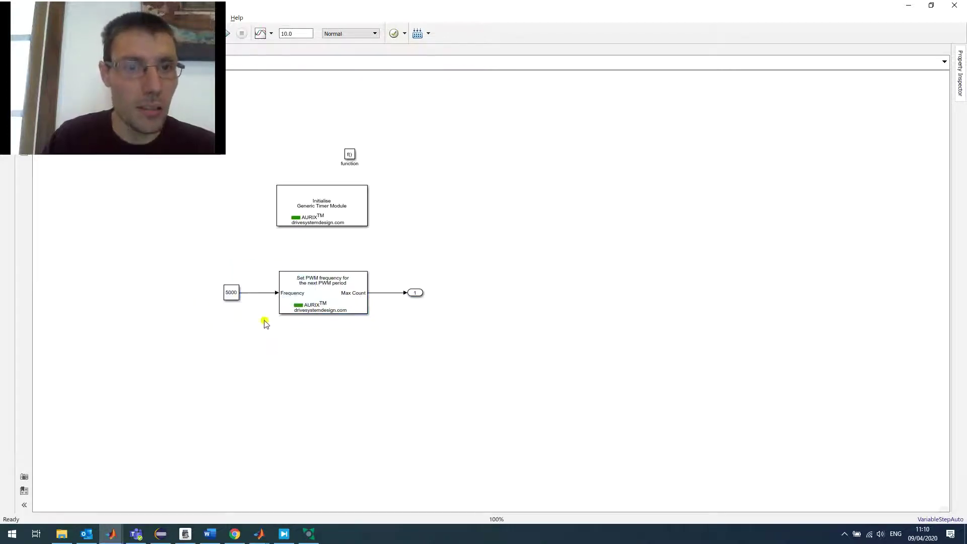
left_click(233, 300)
left_click(254, 343)
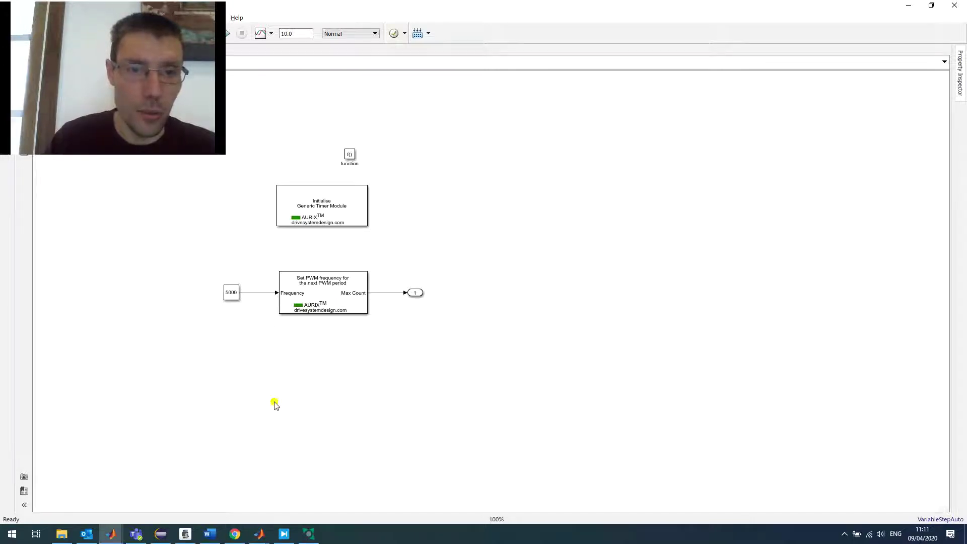
- Paste the block that sets count values for the next PWM period below the Set PWM frequency block
key("ctrl+v")
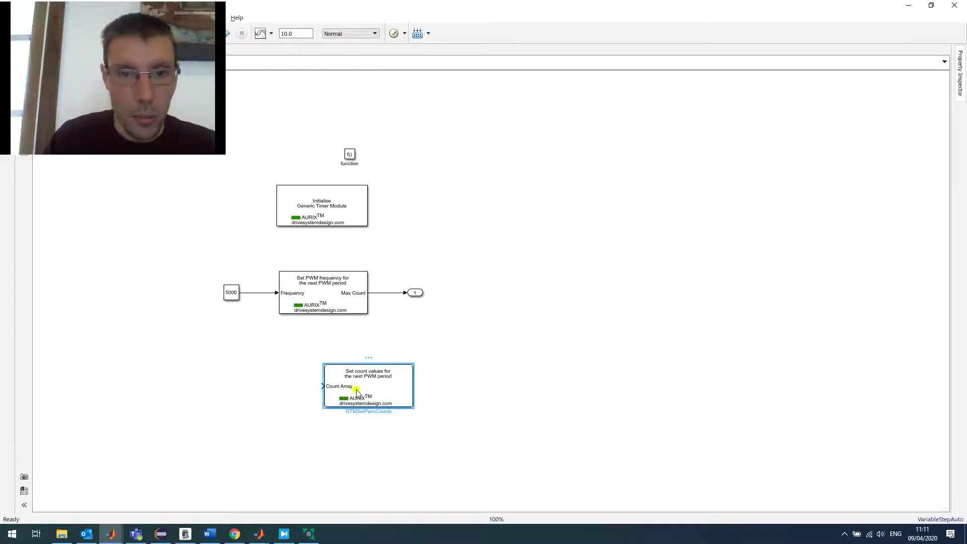
left_click(455, 379)
left_click(384, 383)
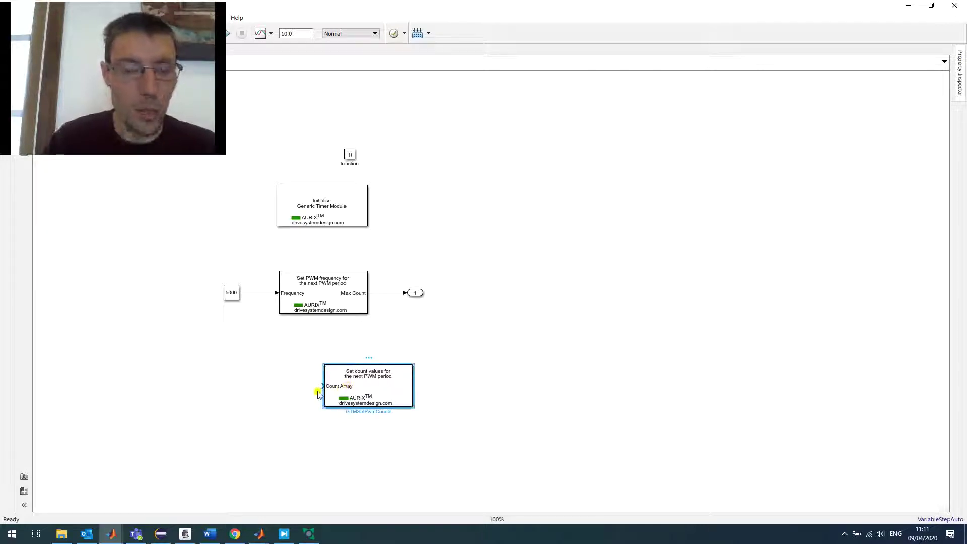
- Feed the Count Array input from two constants of 1, combined and repeated through a six-input mux
key("ctrl+v")
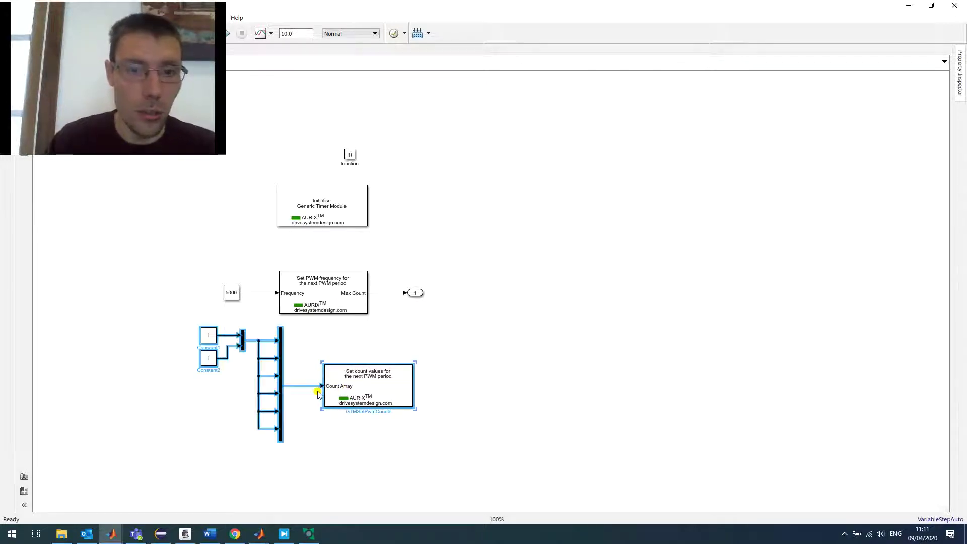
left_click(301, 398)
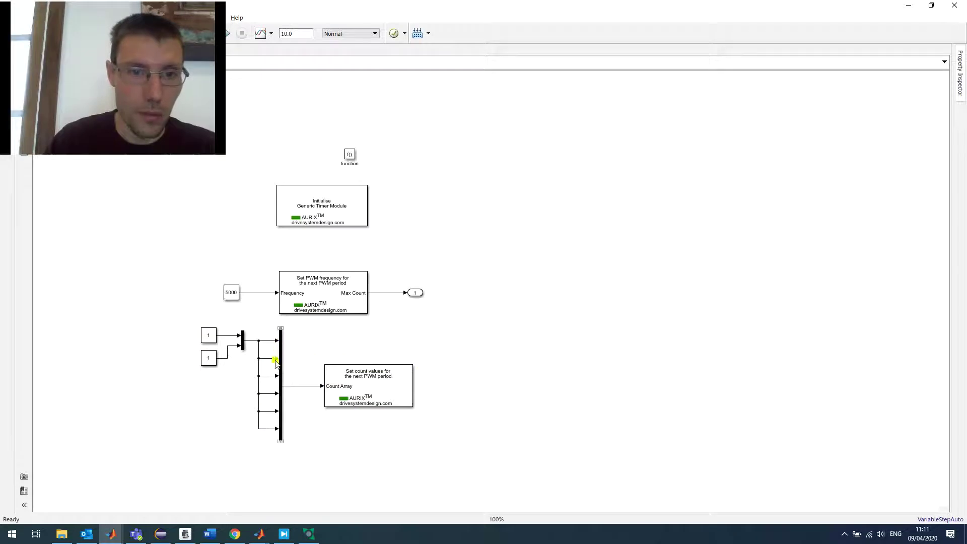
left_click(275, 360)
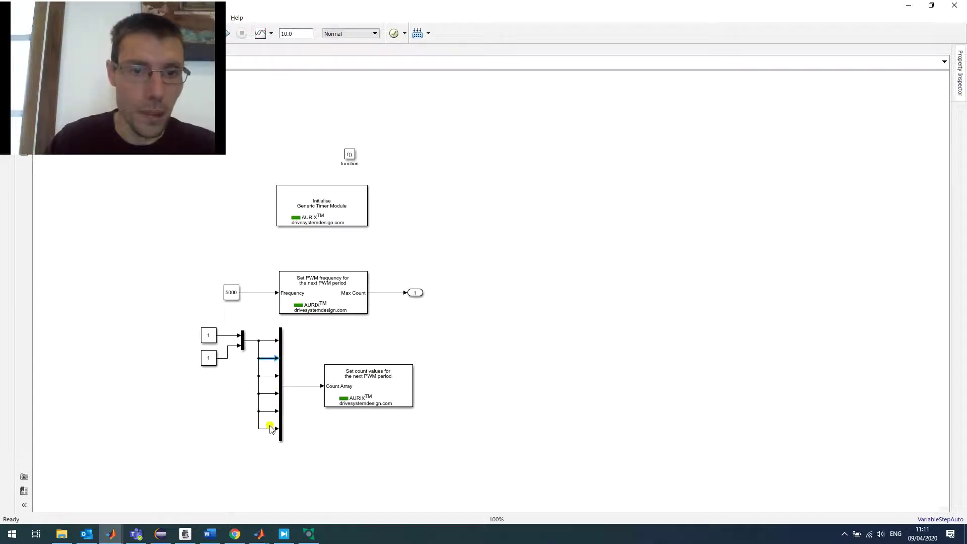
left_click(175, 334)
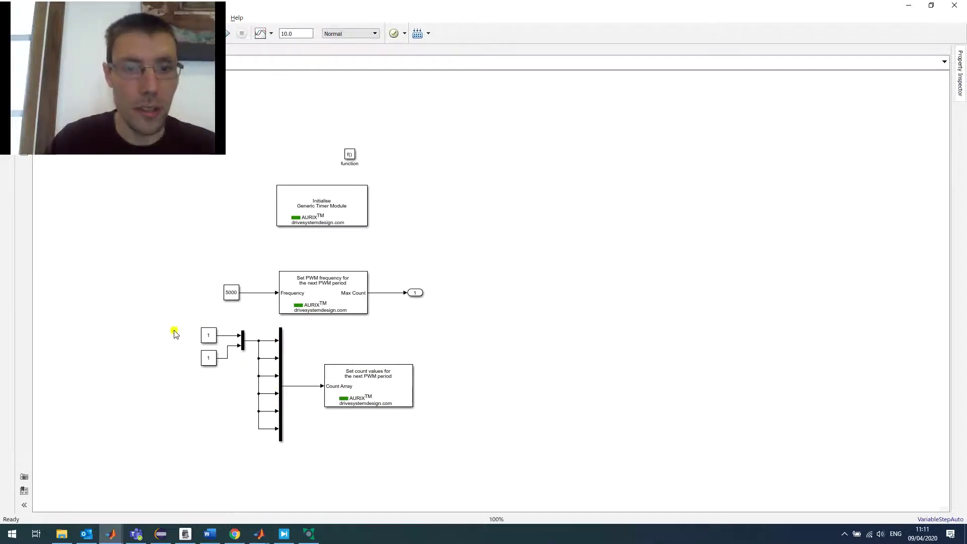
left_click_drag(175, 333, 249, 375)
left_click(219, 391)
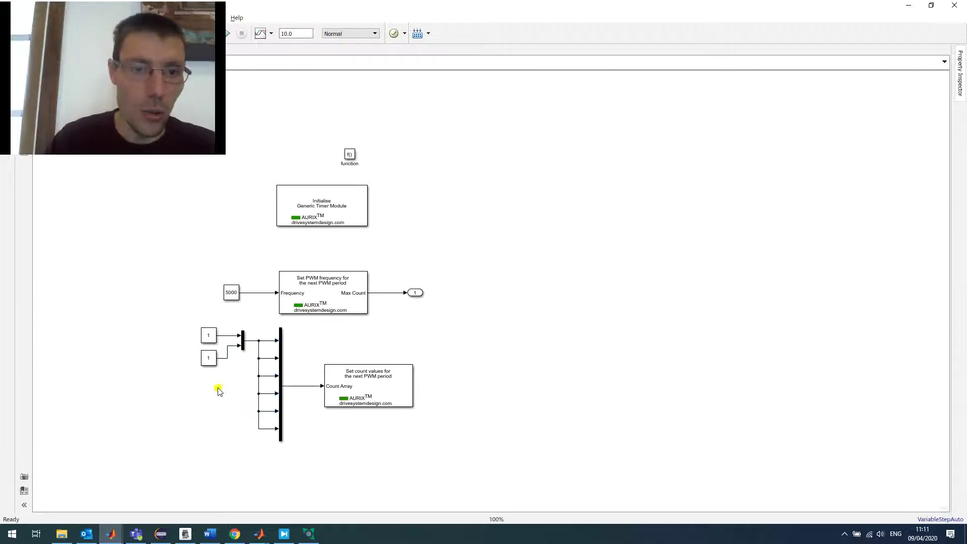
- Revisit the 500 MHz PWM capture in Saleae Logic and minimize the untitled Simulink model
left_click(186, 535)
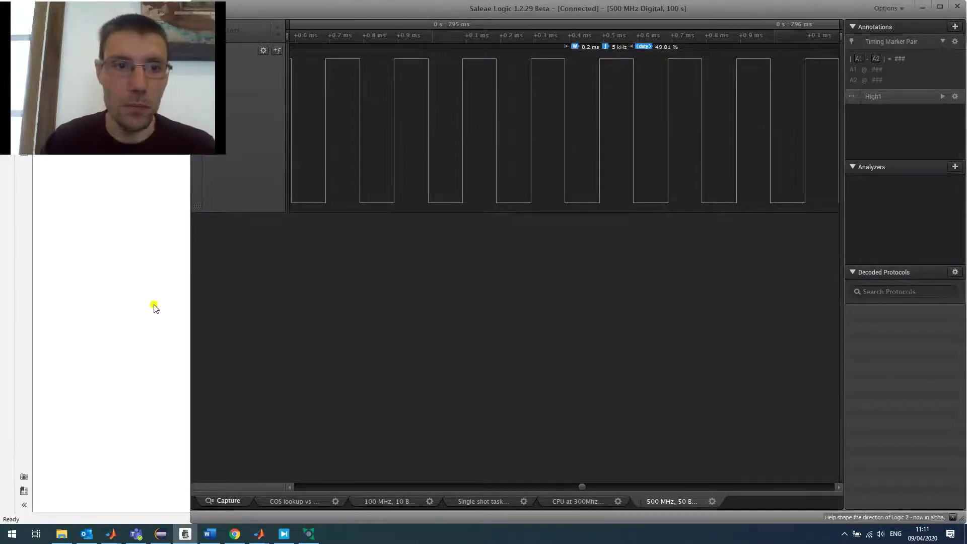
left_click(141, 311)
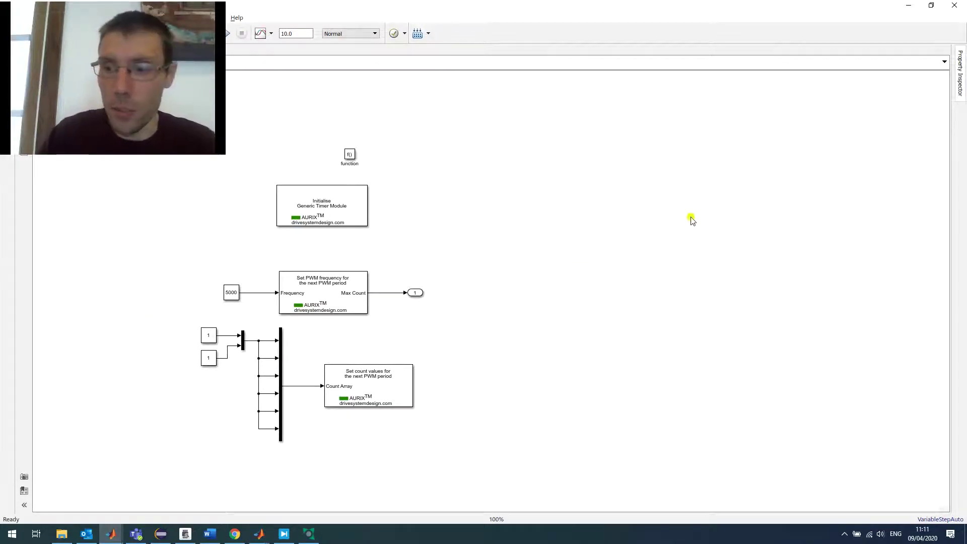
left_click(908, 6)
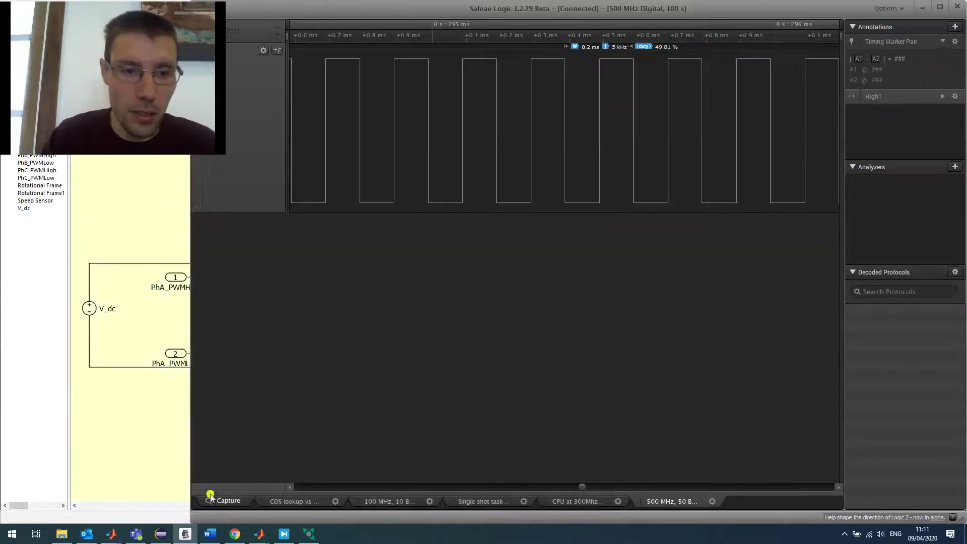
- Switch to the PWMGen_TestCode model and examine the HAL_CPU0init, CAN Acquisition and calculation, and PWM update subsystems
mouse_move(114, 534)
left_click(148, 487)
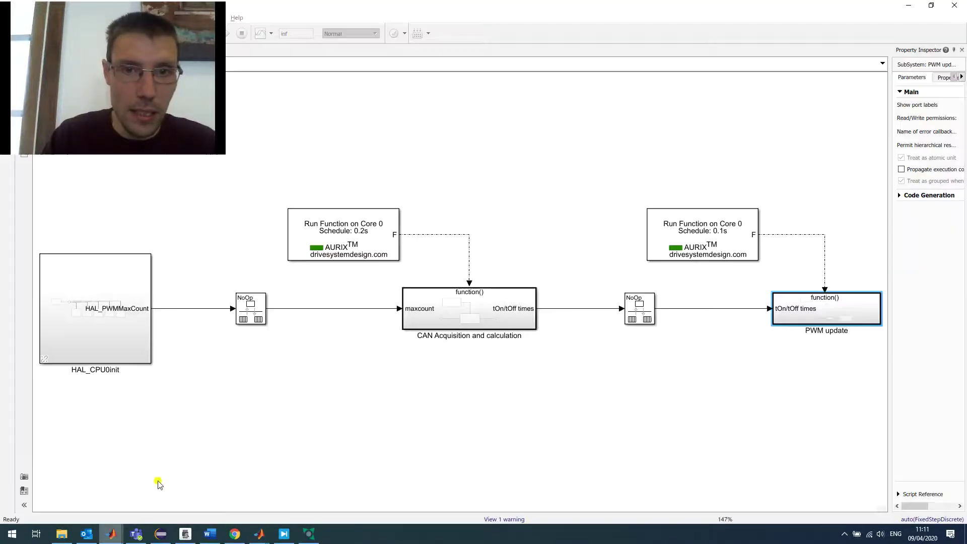
left_click(352, 405)
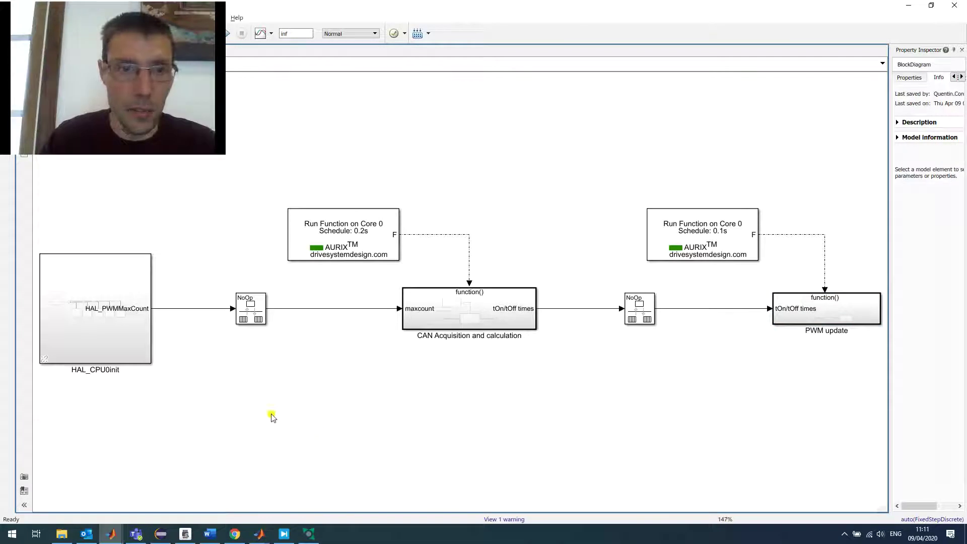
left_click(123, 327)
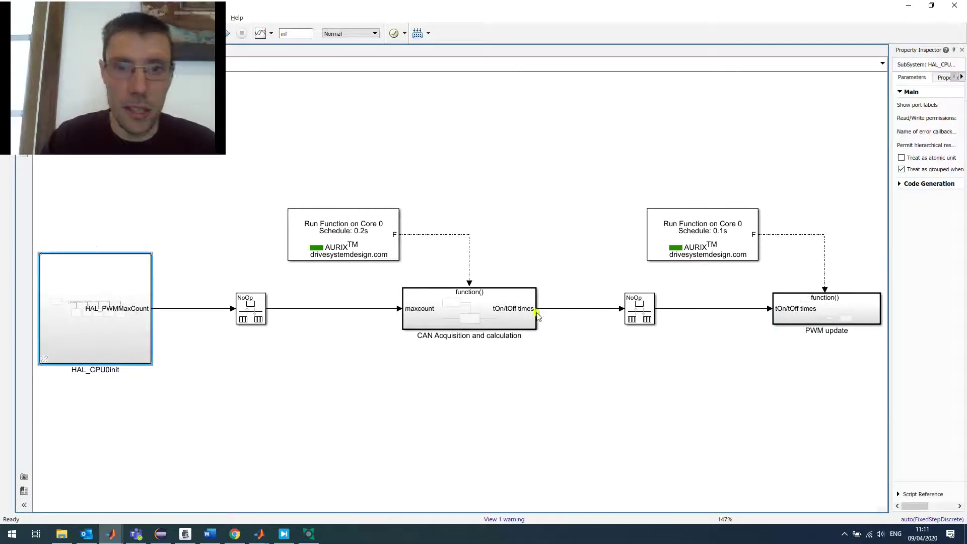
left_click(459, 320)
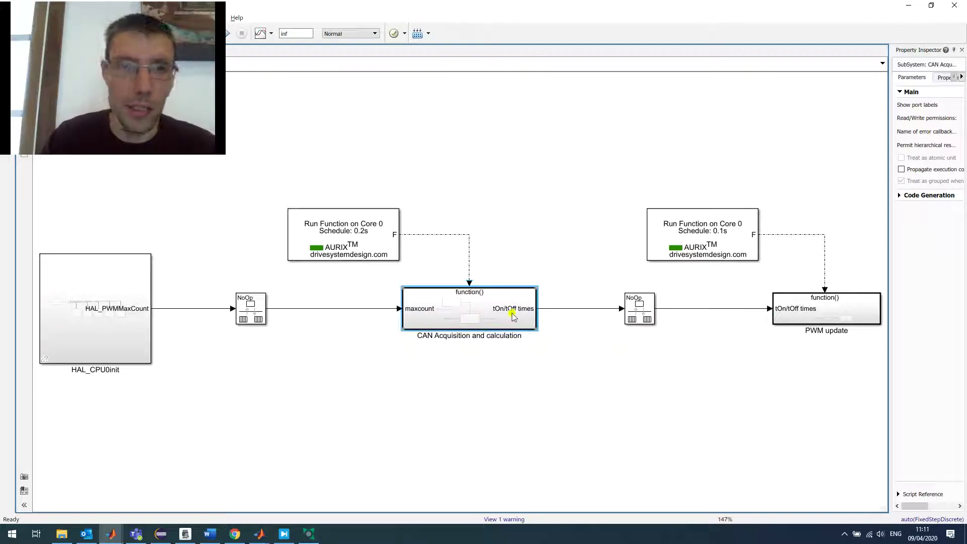
left_click(784, 303)
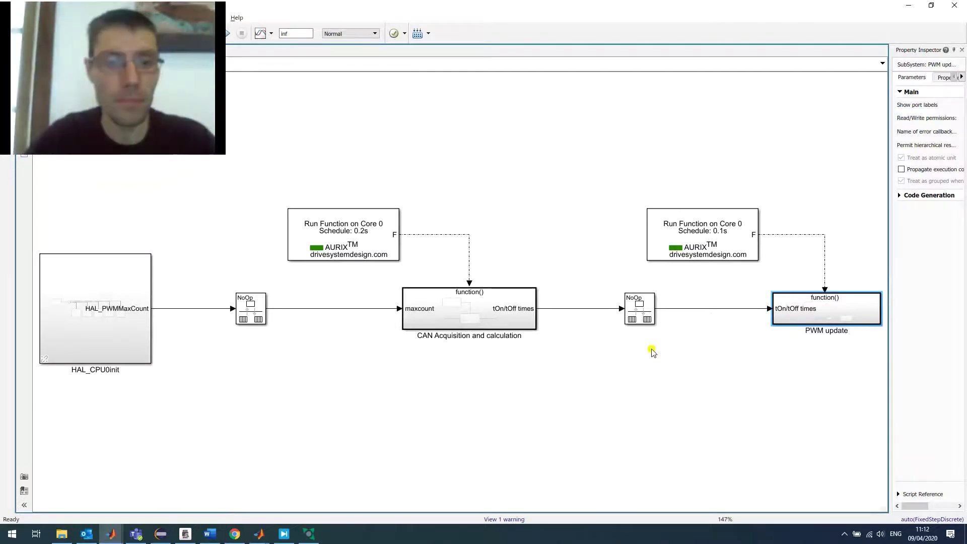
- Switch to the CAN bus tool and transmit message 0x123 with data bytes F0 01
left_click(309, 534)
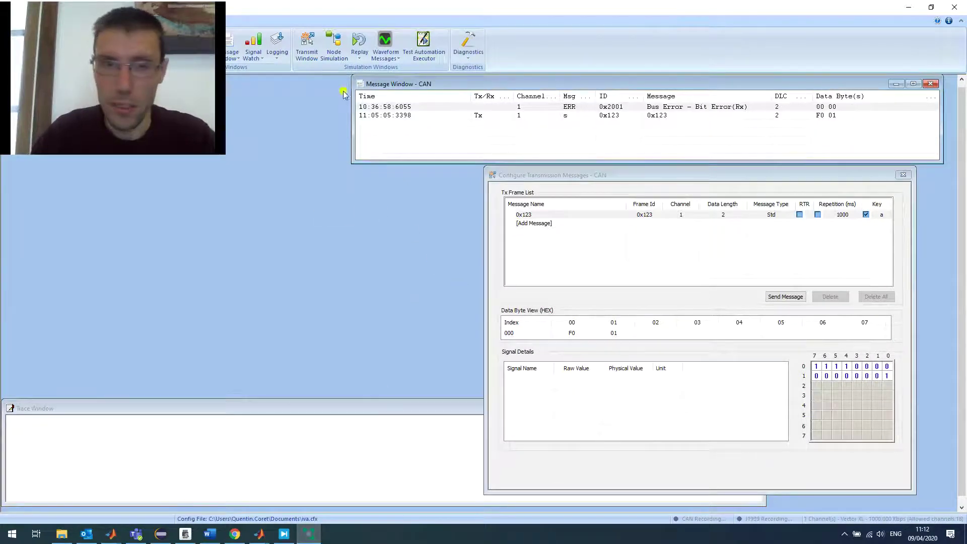
left_click(449, 106)
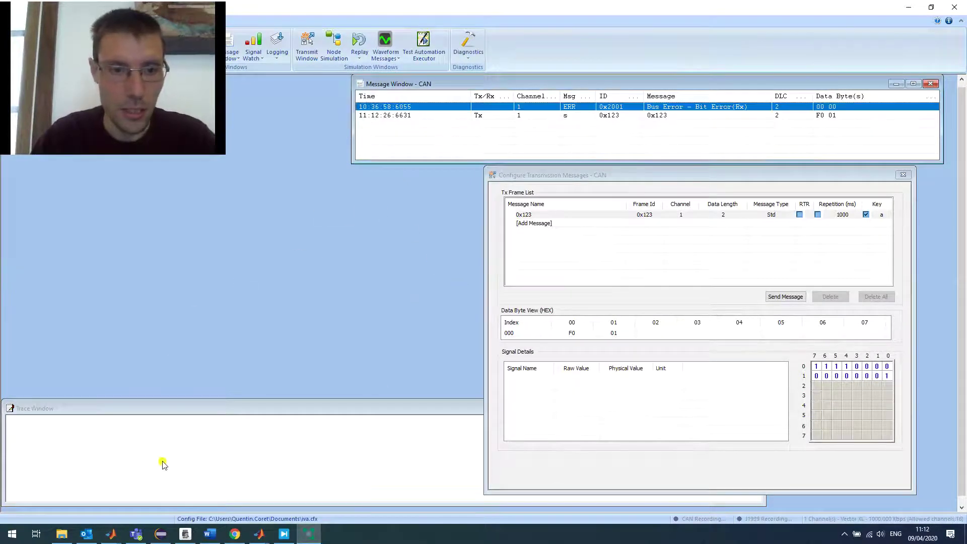
- Switch to Saleae Logic and start a new 100 MHz, 100 s digital capture of the phase PWM signals
left_click(186, 533)
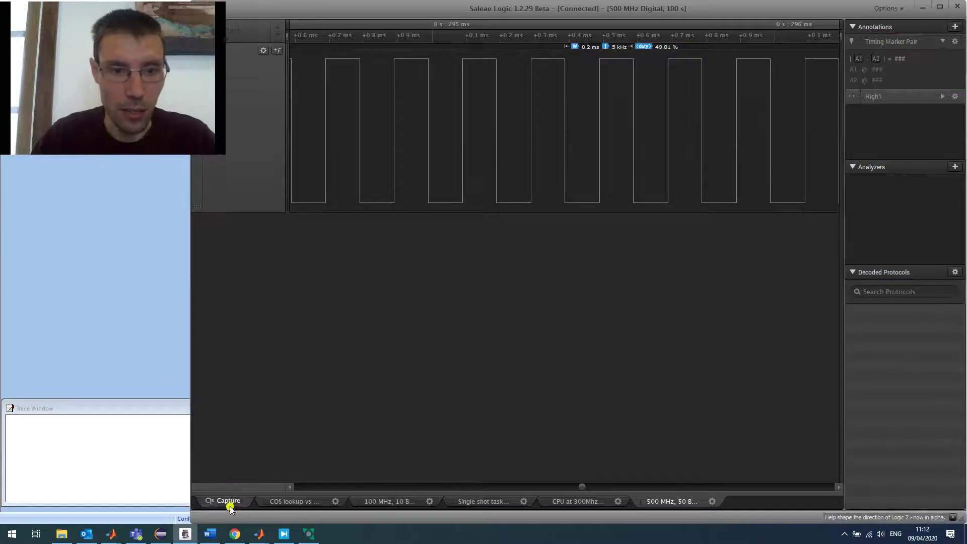
left_click(229, 502)
left_click(242, 32)
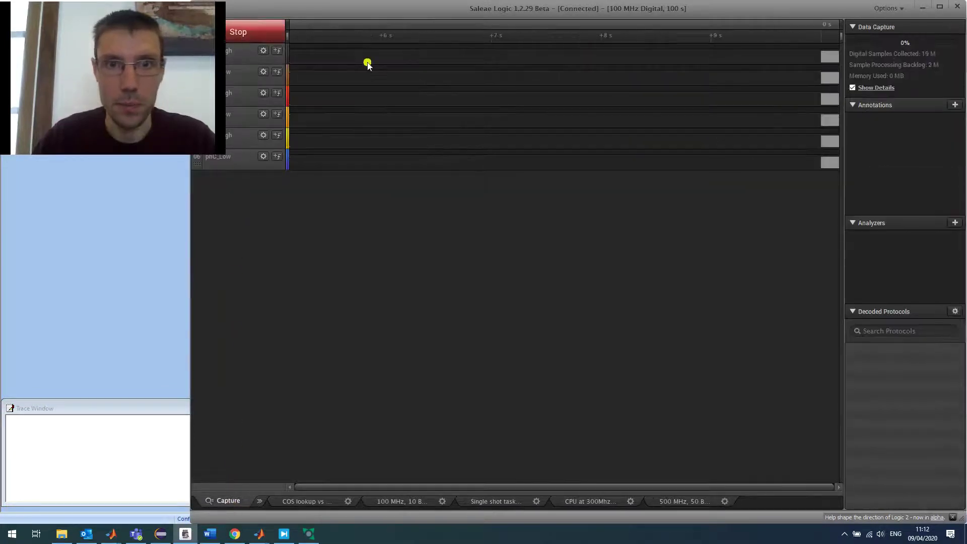
- Stop the running capture and examine the high and low PWM pulses of the three phases at sub-millisecond scale
left_click(243, 33)
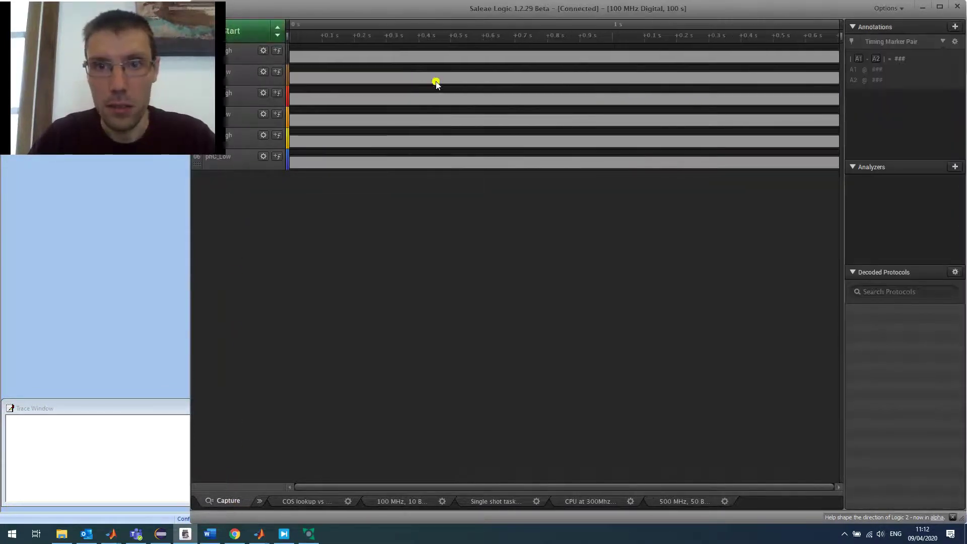
scroll(512, 87, "up", 10)
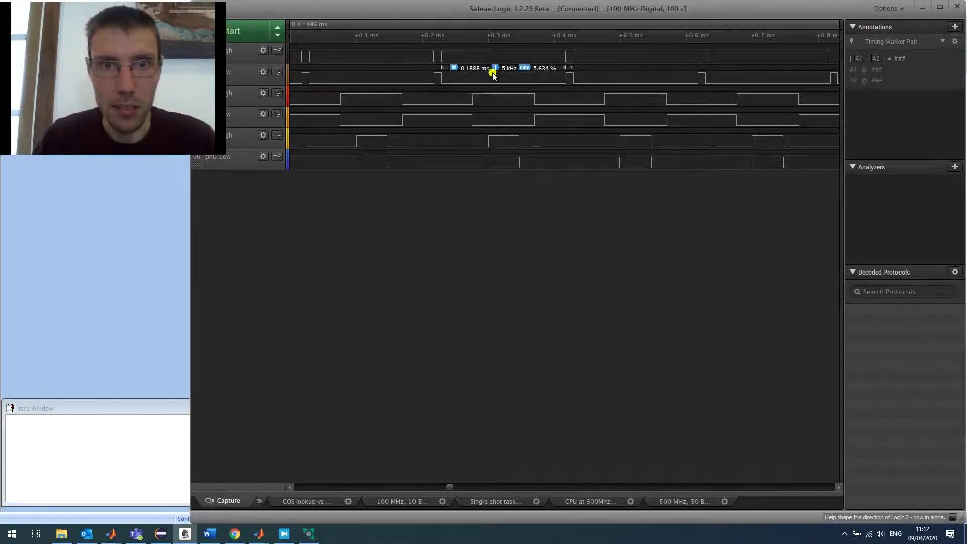
- Switch to the inverter and motor schematic, examine the phase A high-side and low-side IGBTs, and return to Saleae Logic
left_click(285, 536)
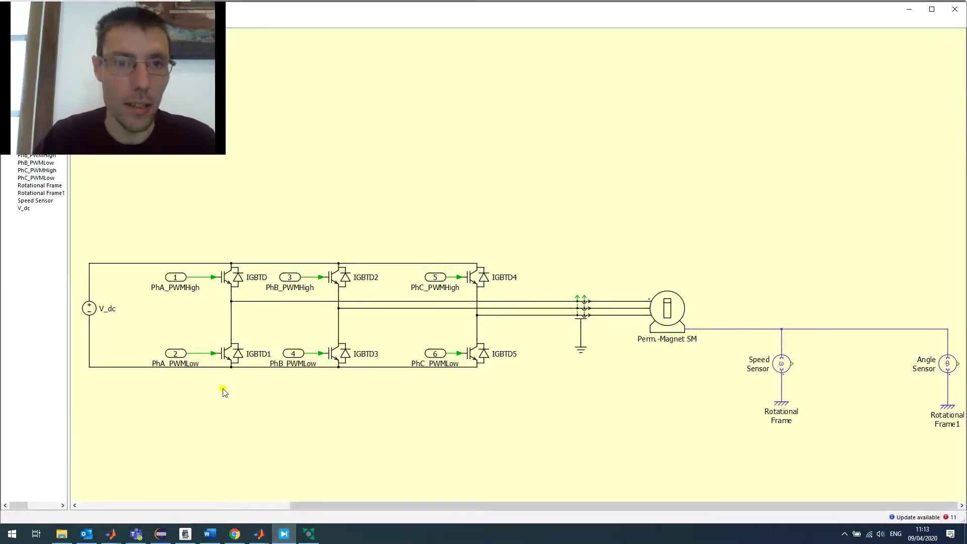
left_click(226, 278)
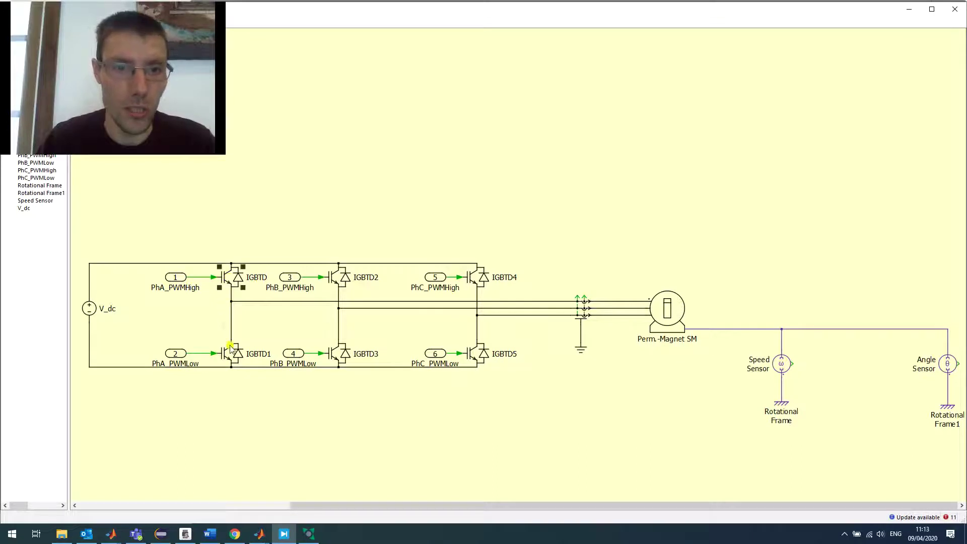
left_click(230, 347)
left_click(174, 294)
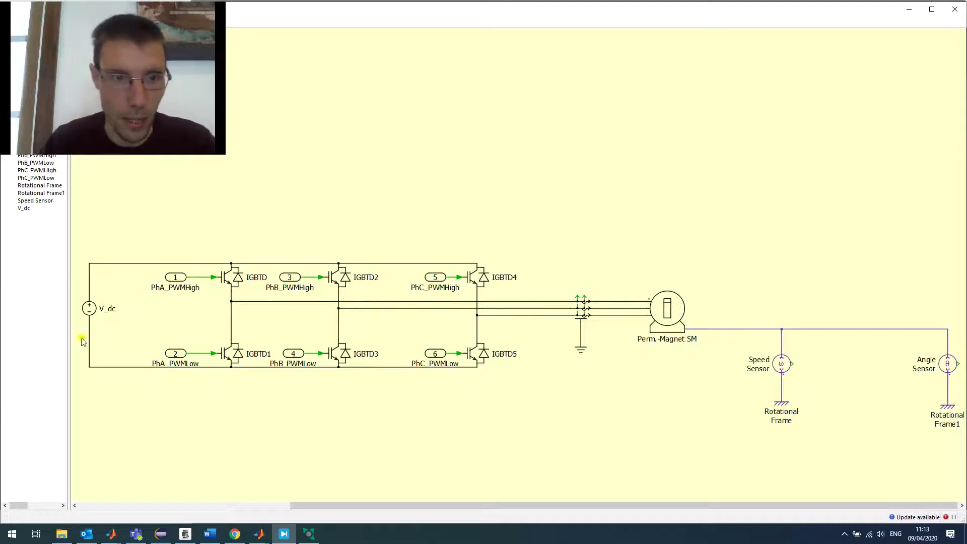
key("alt+Tab")
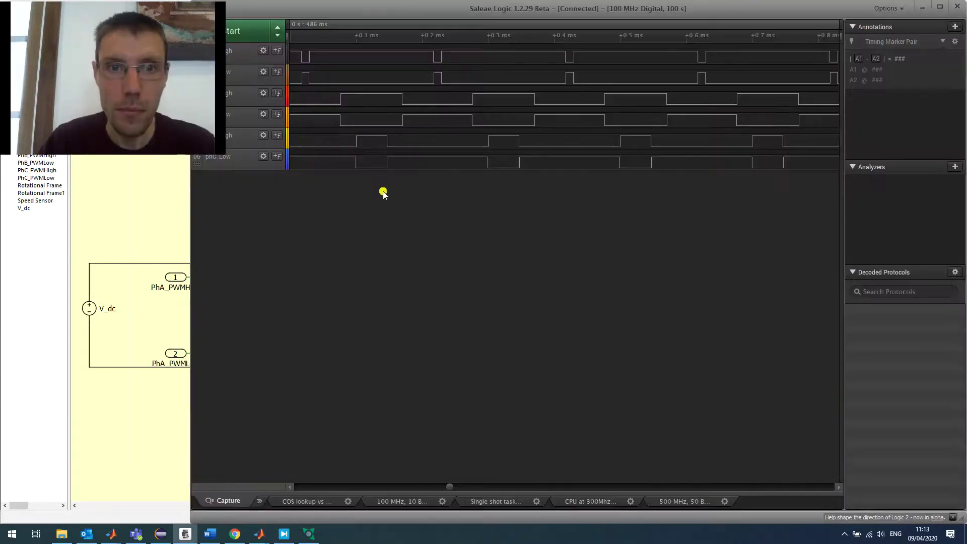
- Switch to the CAN bus tool, set data byte 00 of message 0x123 to 10, and transmit it
left_click(307, 529)
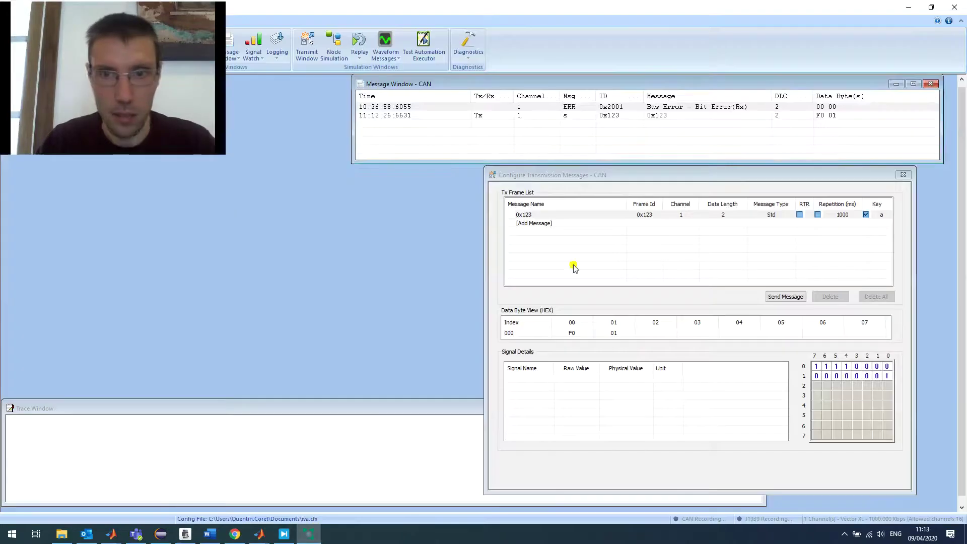
left_click(578, 337)
left_click(580, 336)
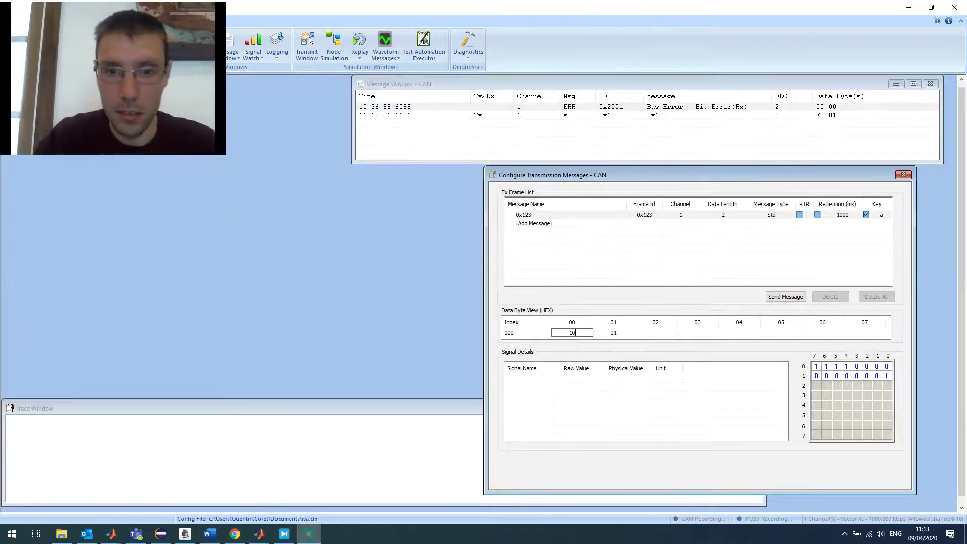
key("Return")
left_click(534, 144)
key("a")
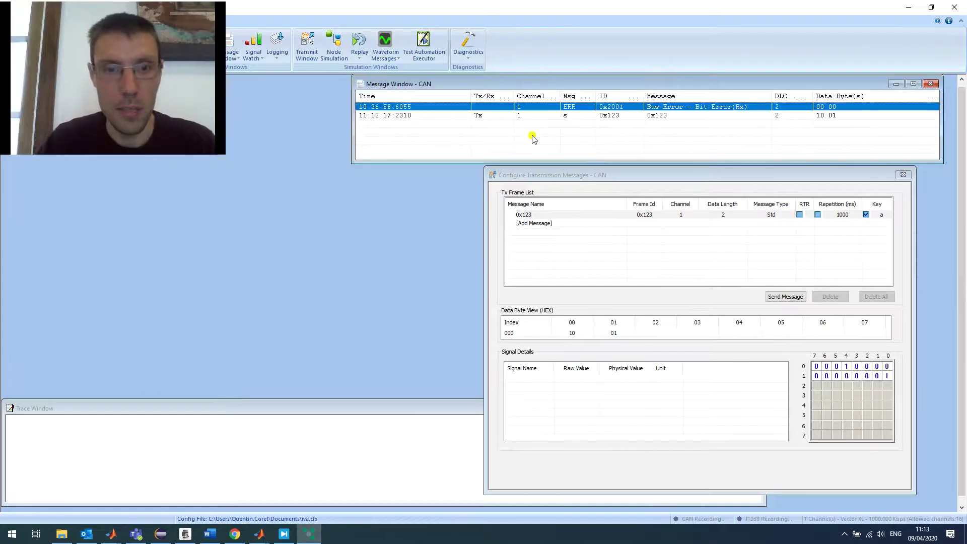
- Switch to Saleae Logic, record a short 100 MHz capture, and examine the alignment of the three phases' PWM pulses
key("alt+Tab")
left_click(239, 31)
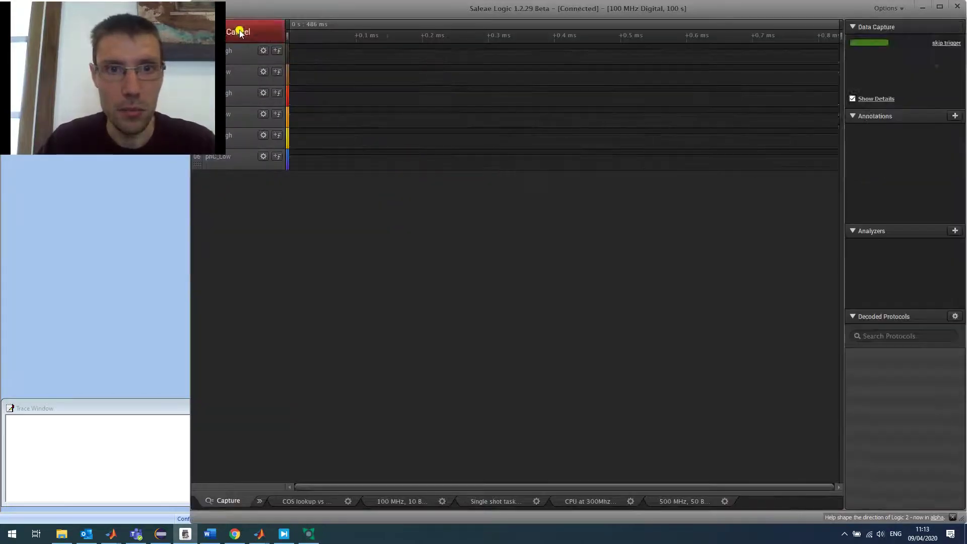
left_click(241, 33)
scroll(554, 73, "up", 10)
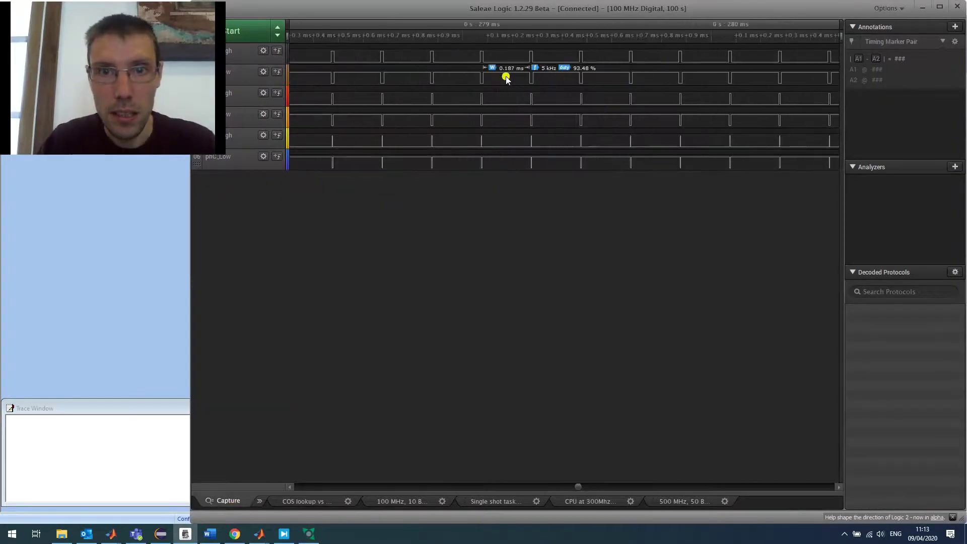
scroll(607, 65, "up", 3)
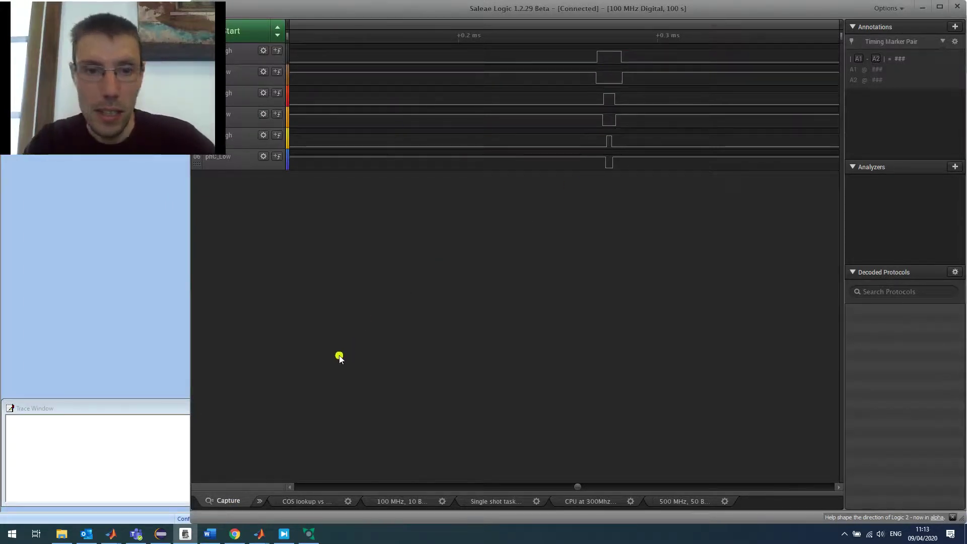
- Switch to the CAN bus tool, set data byte 01 of message 0x123 to 00, and transmit it
left_click(301, 538)
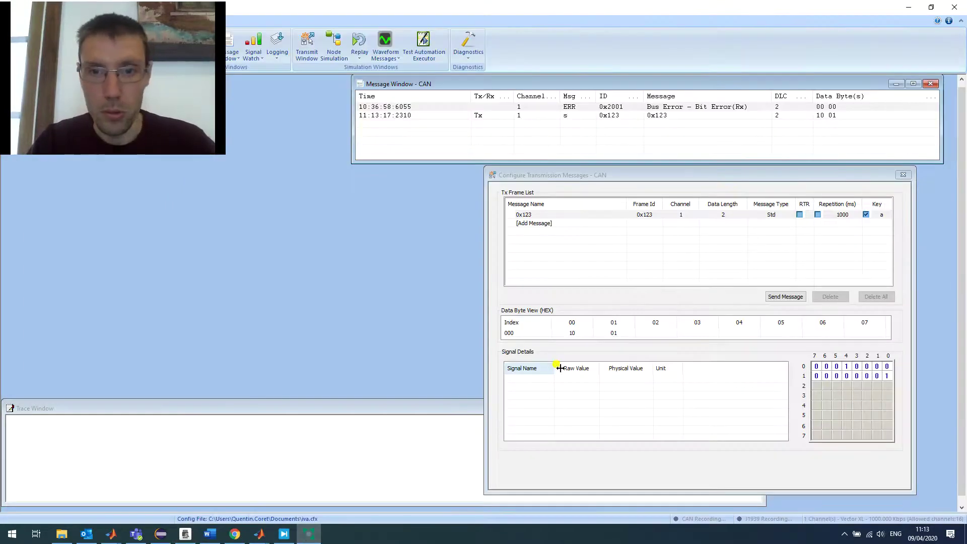
left_click(623, 336)
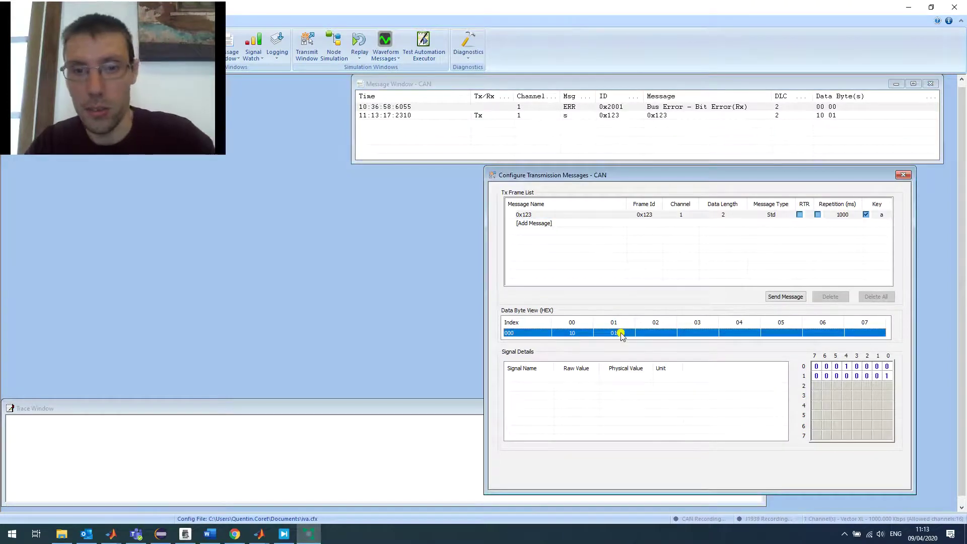
left_click(623, 335)
type("00")
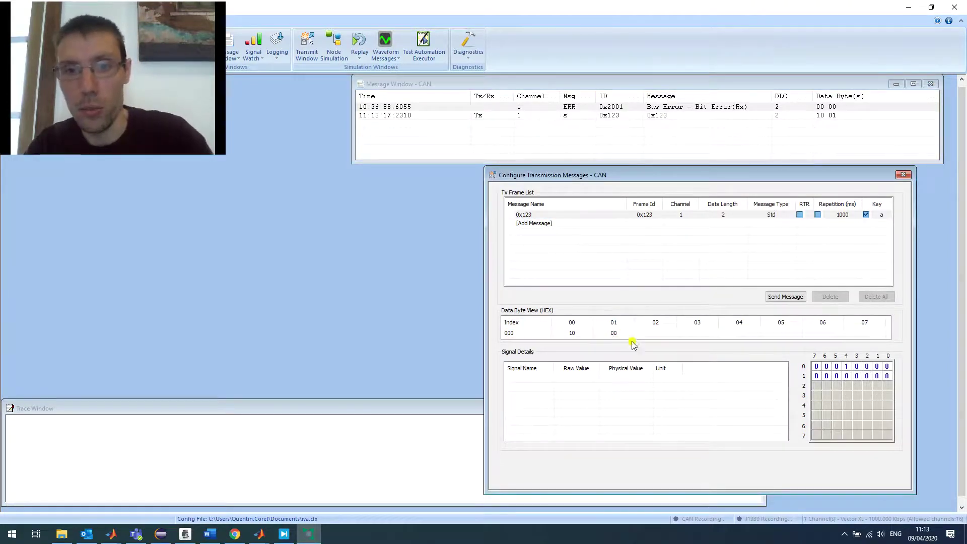
left_click(562, 145)
key("a")
- Switch to Saleae Logic, record a new short capture for data bytes 10 00, and examine the phase pulse edges
key("alt+Tab")
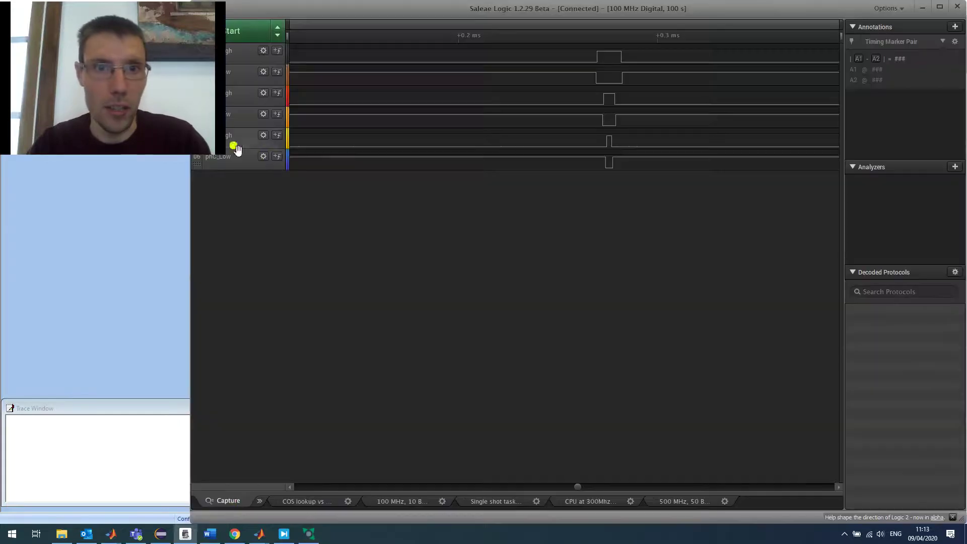
left_click(241, 33)
left_click(242, 33)
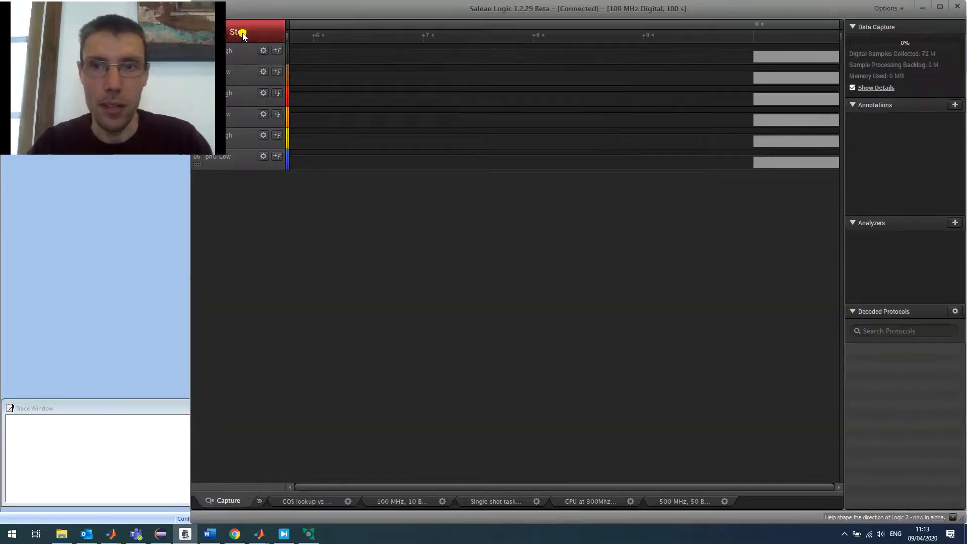
scroll(469, 83, "up", 5)
scroll(461, 79, "up", 10)
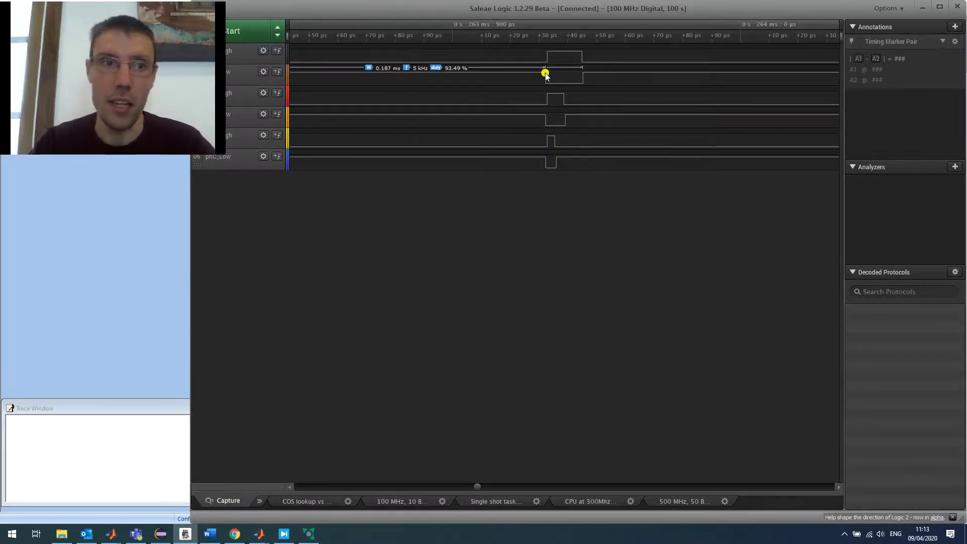
- Switch to the CAN bus tool, set data byte 00 of message 0x123 to F0, and transmit it
left_click(309, 534)
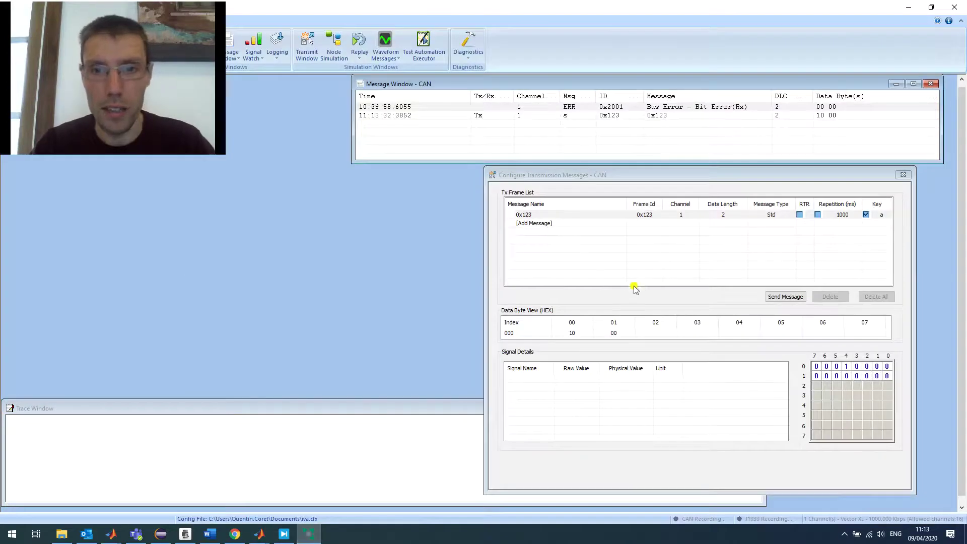
double_click(577, 334)
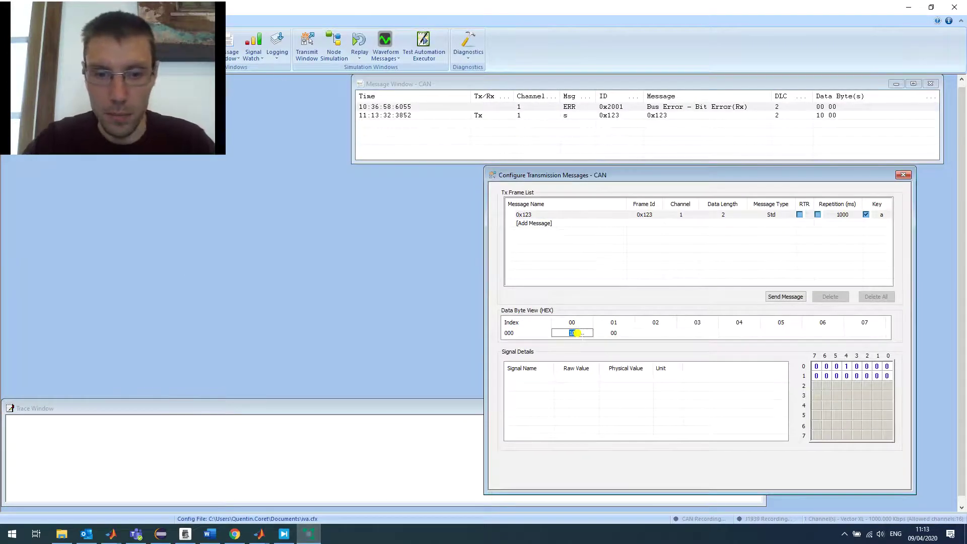
left_click(577, 328)
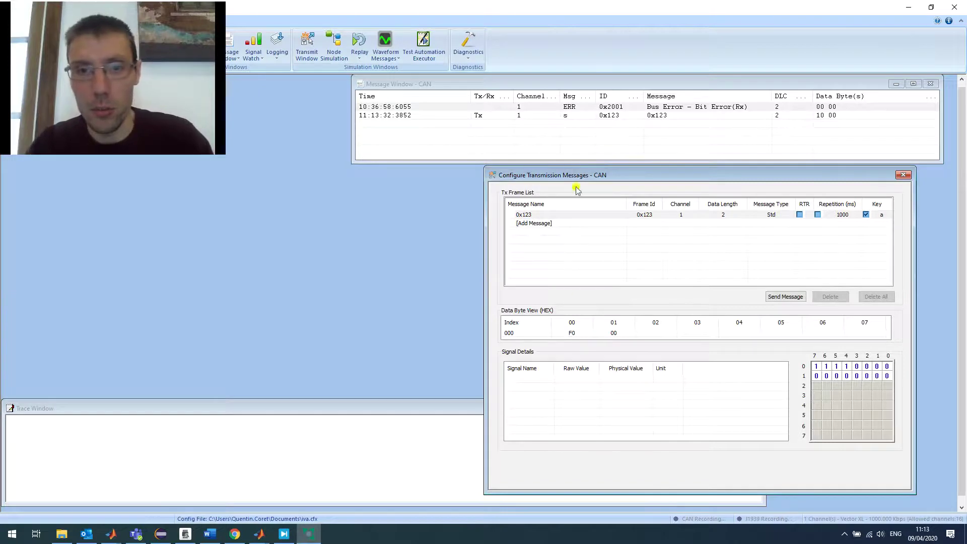
left_click(587, 147)
- Switch to Saleae Logic, record and examine a PWM capture for data bytes F0 00, and minimize the window
key("alt+Tab")
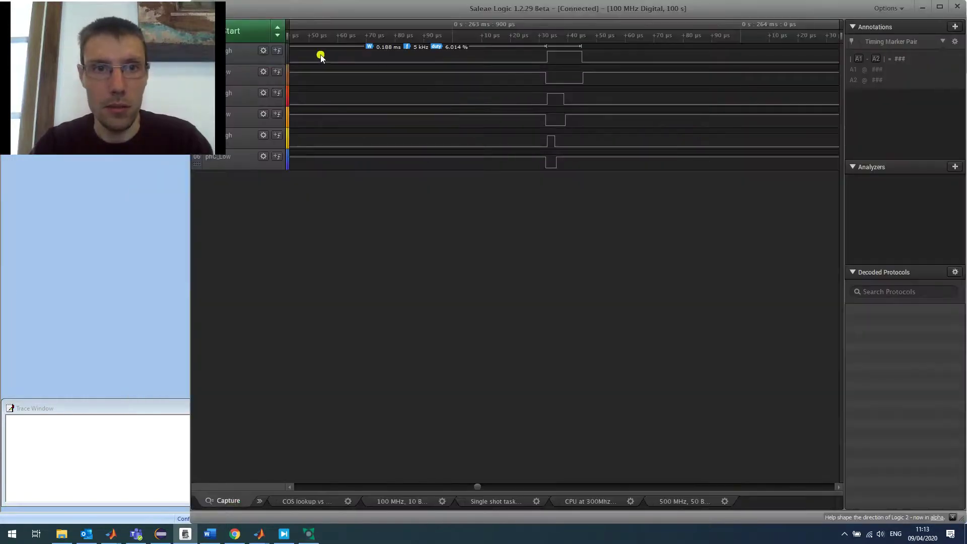
left_click(237, 33)
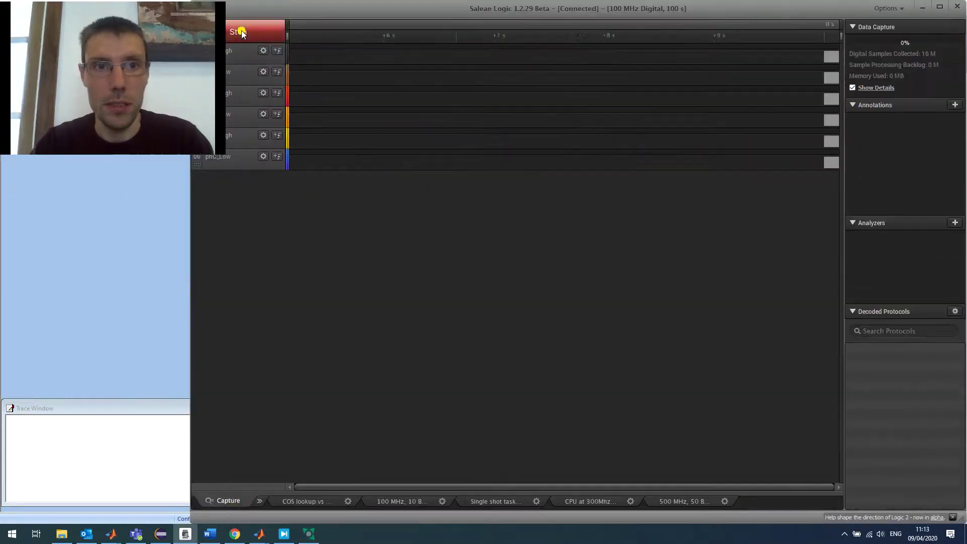
scroll(528, 108, "up", 10)
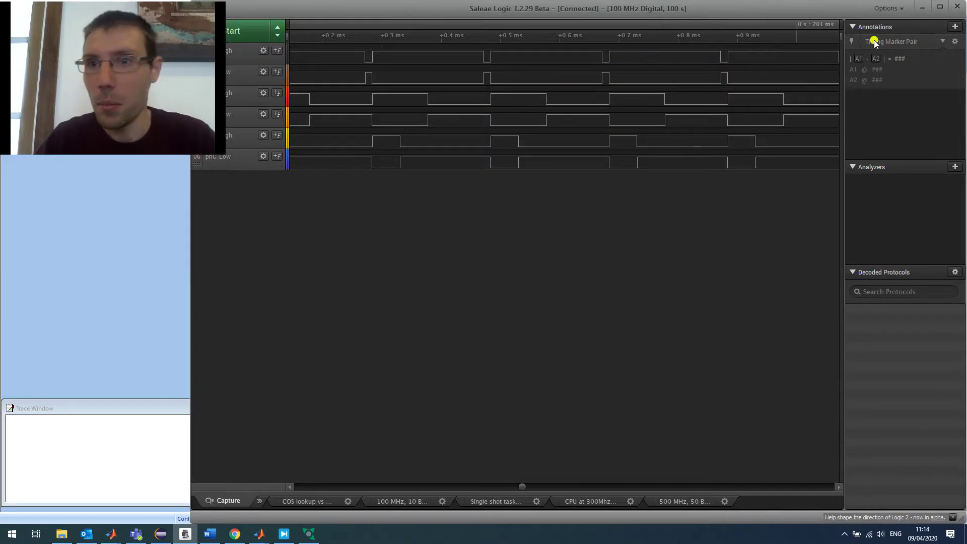
left_click(923, 7)
left_click(87, 54)
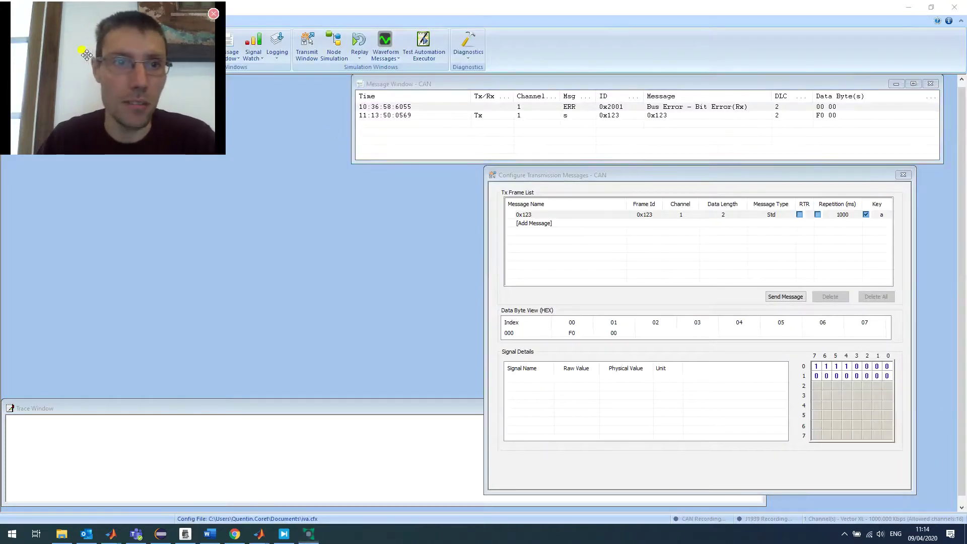